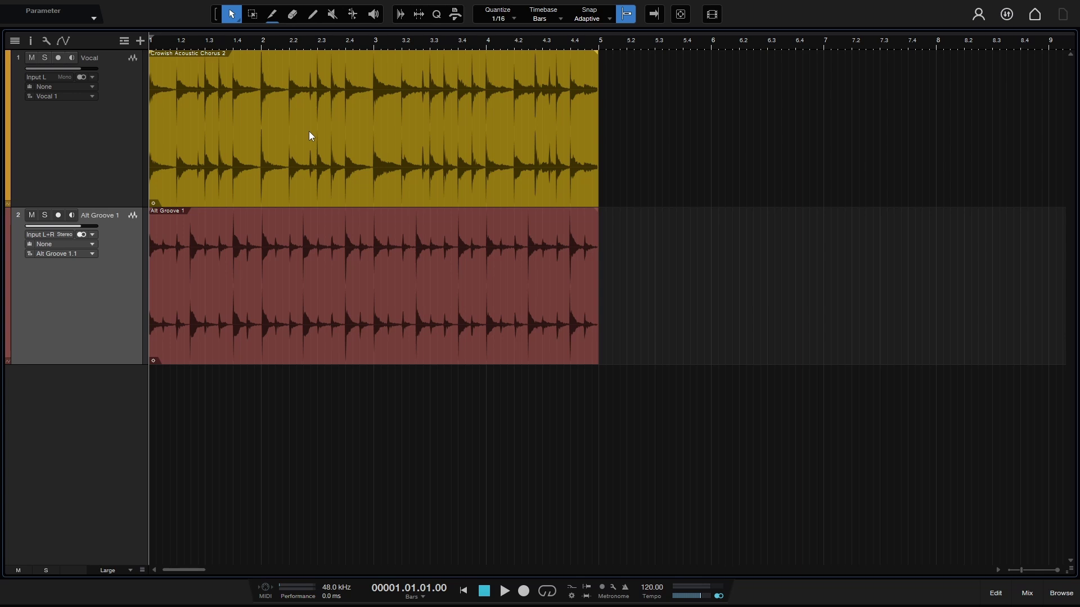
Try colours on the Vocal track and its Crowish Acoustic Chorus 2 clip without keeping a change
click(69, 150)
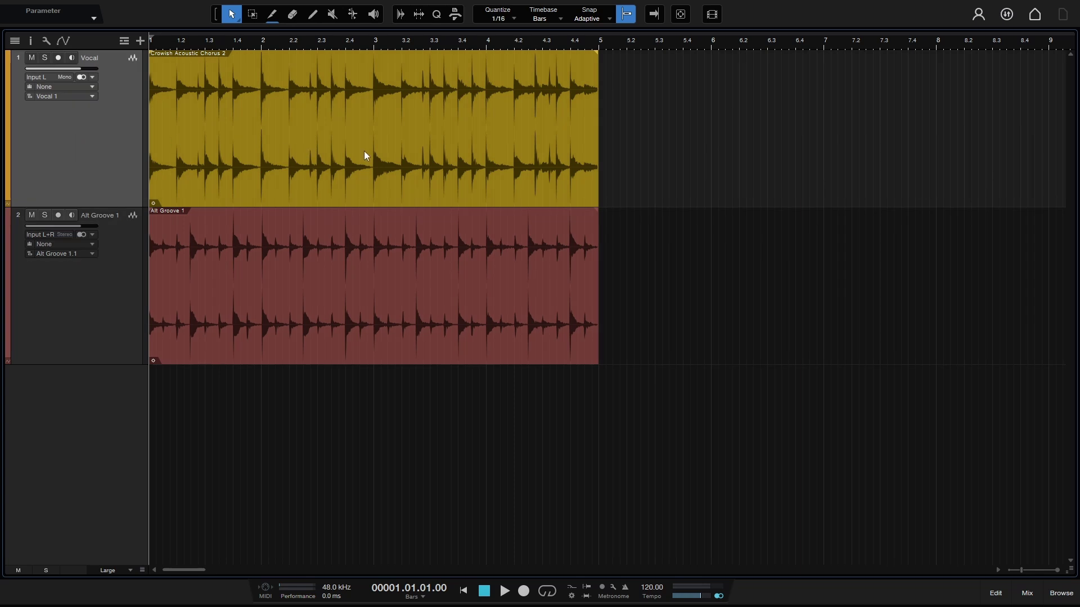
click(8, 133)
click(206, 213)
key(Escape)
right_click(333, 134)
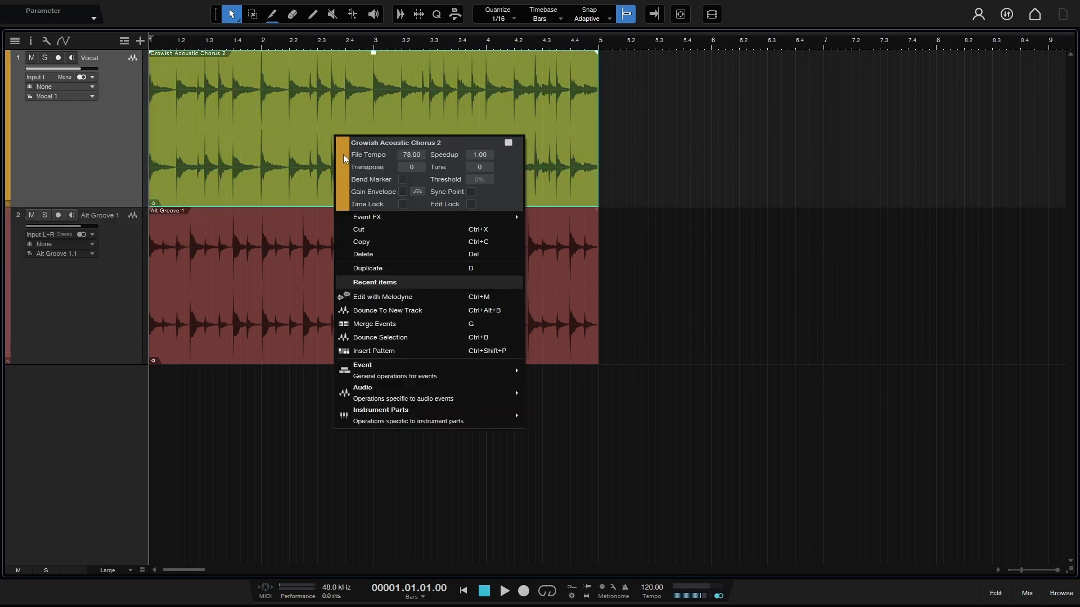
click(344, 178)
click(700, 112)
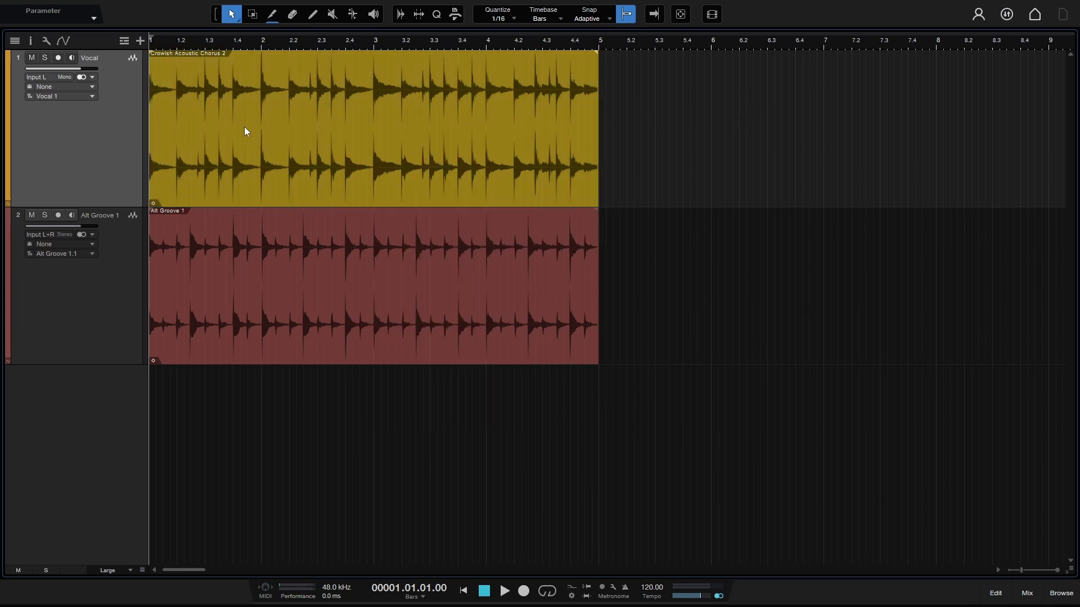
Load the Default colour preset into the Vocal palette and colour the track teal (34B1BA)
click(8, 128)
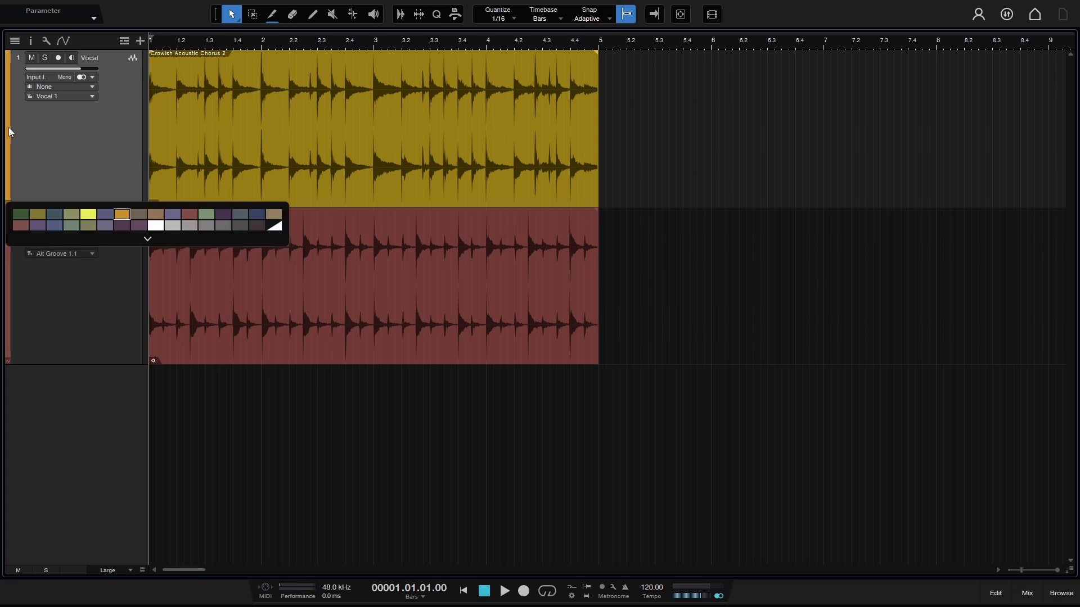
click(71, 226)
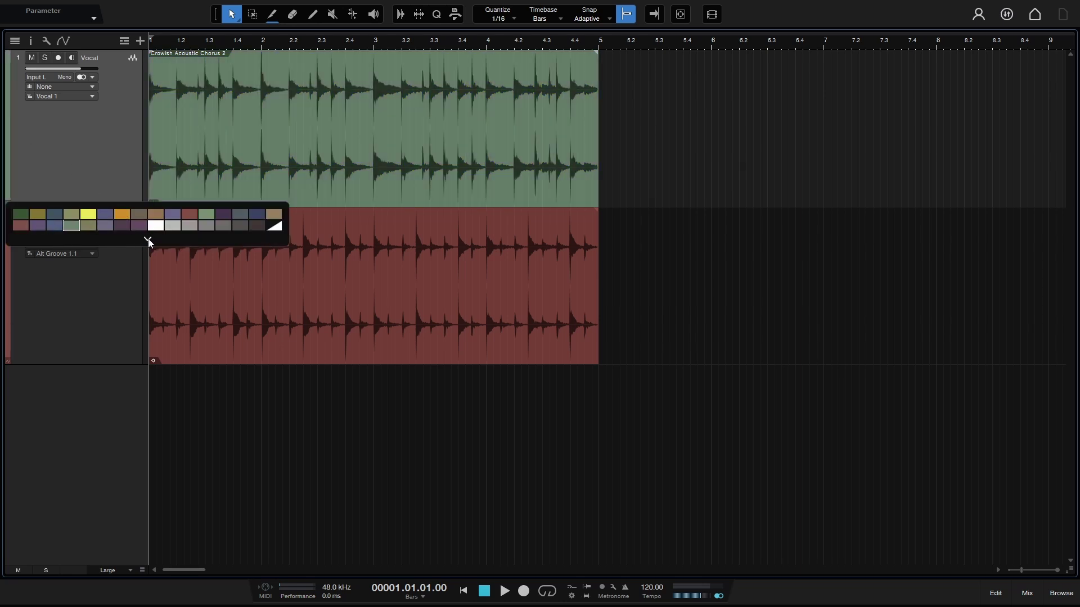
click(146, 239)
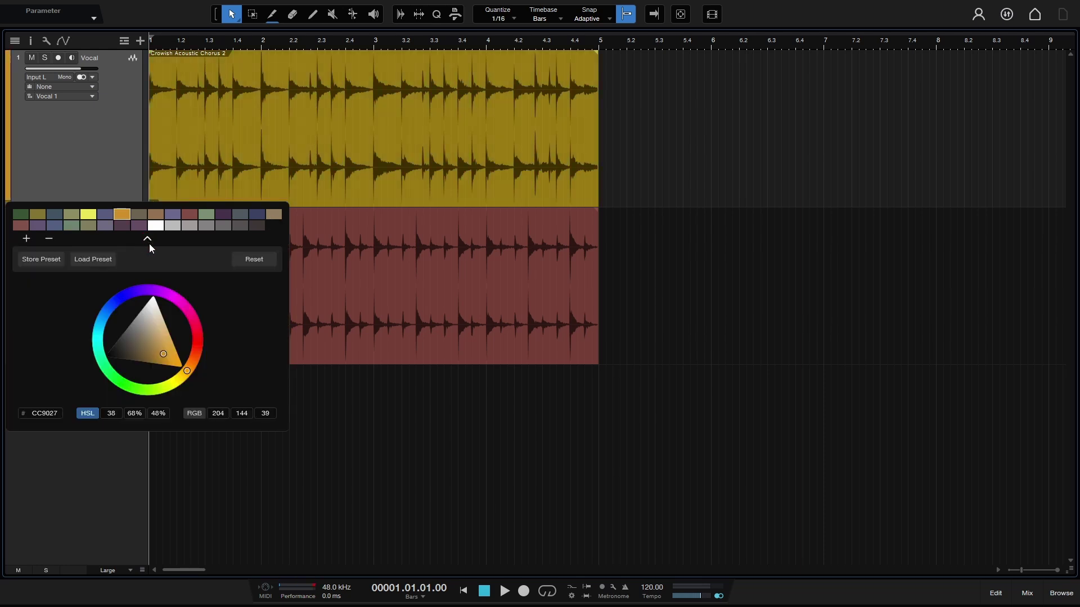
click(92, 259)
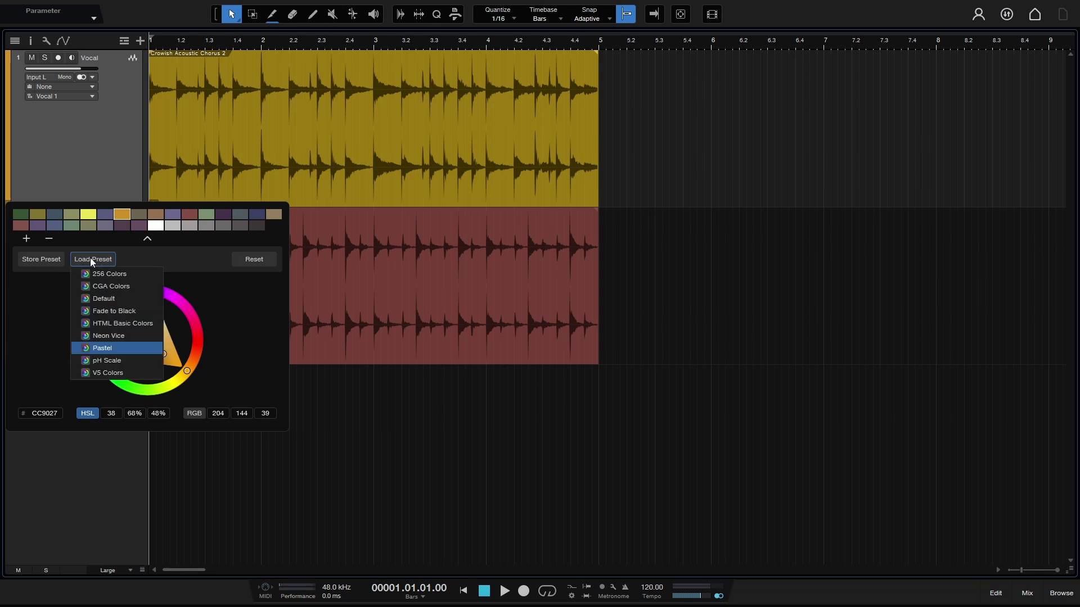
click(101, 299)
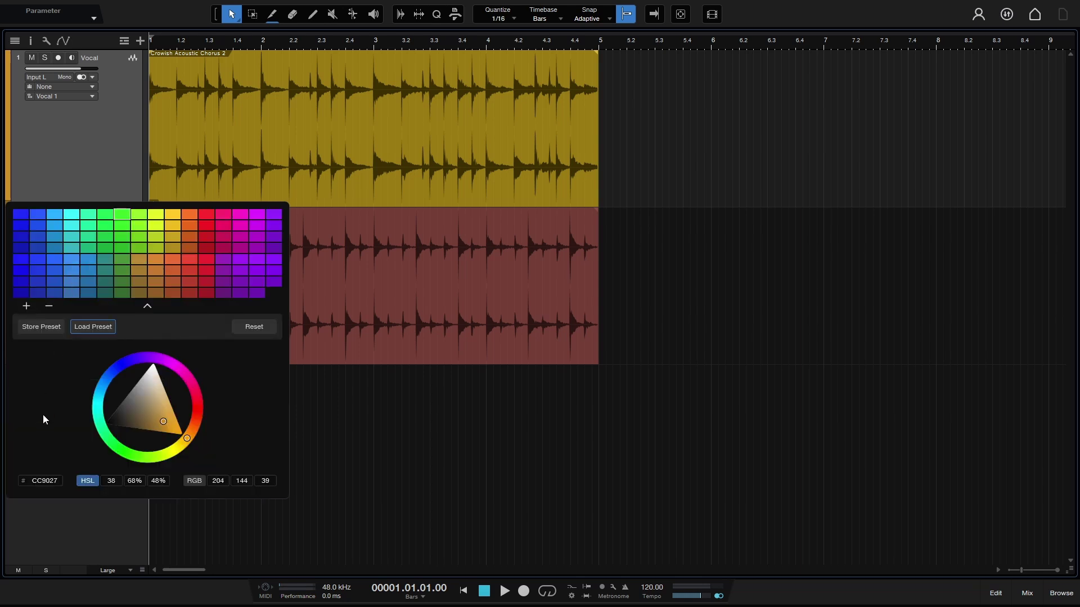
click(120, 256)
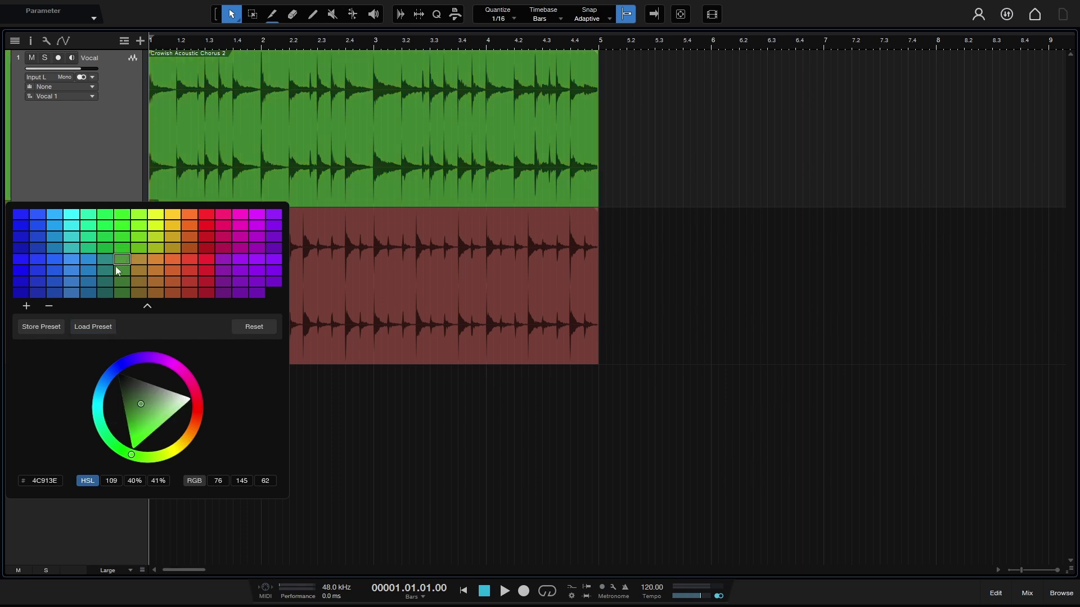
click(74, 246)
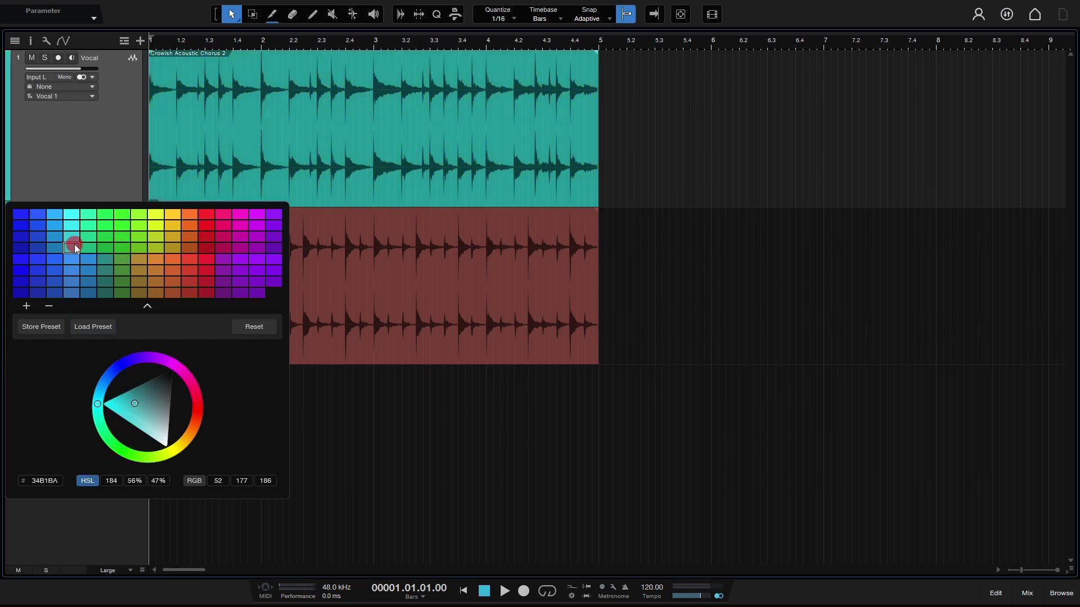
Preview the 256 Colors, CGA Colors, Neon Vice and Pastel presets, then reload Default
click(90, 328)
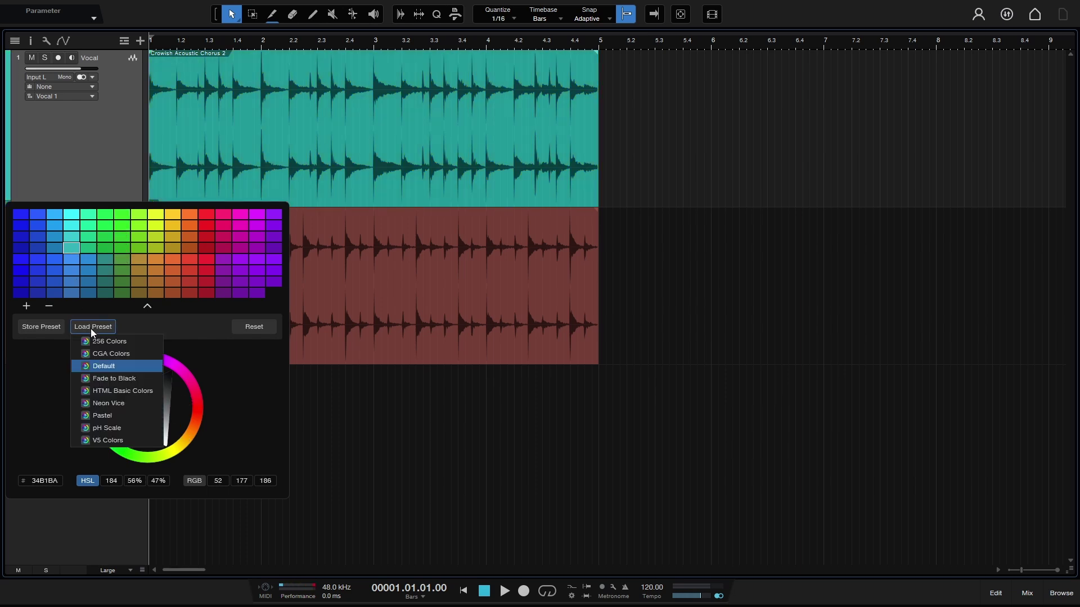
click(103, 340)
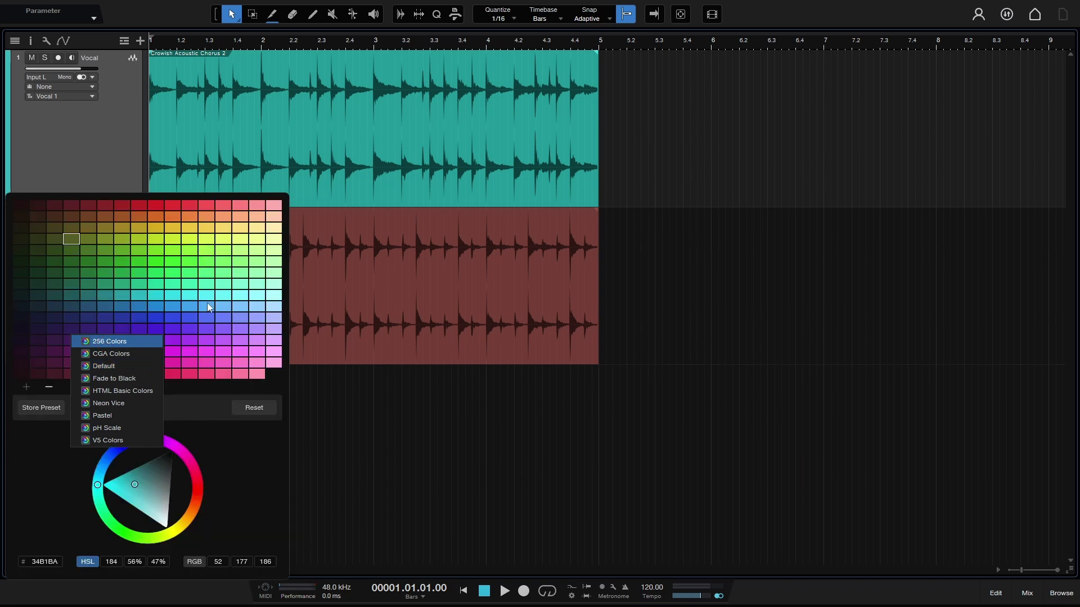
click(113, 354)
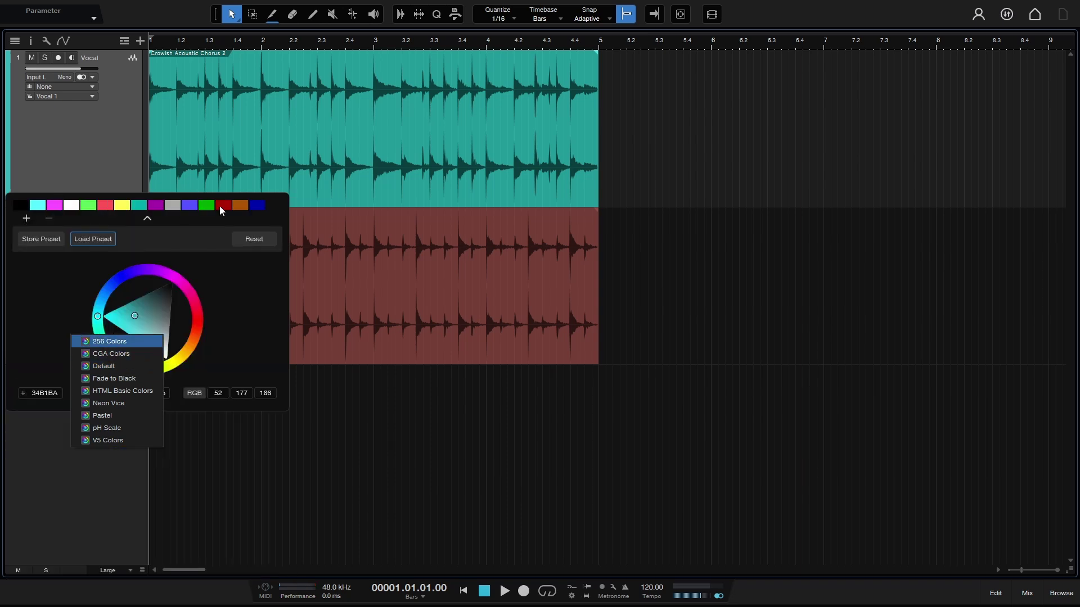
click(117, 405)
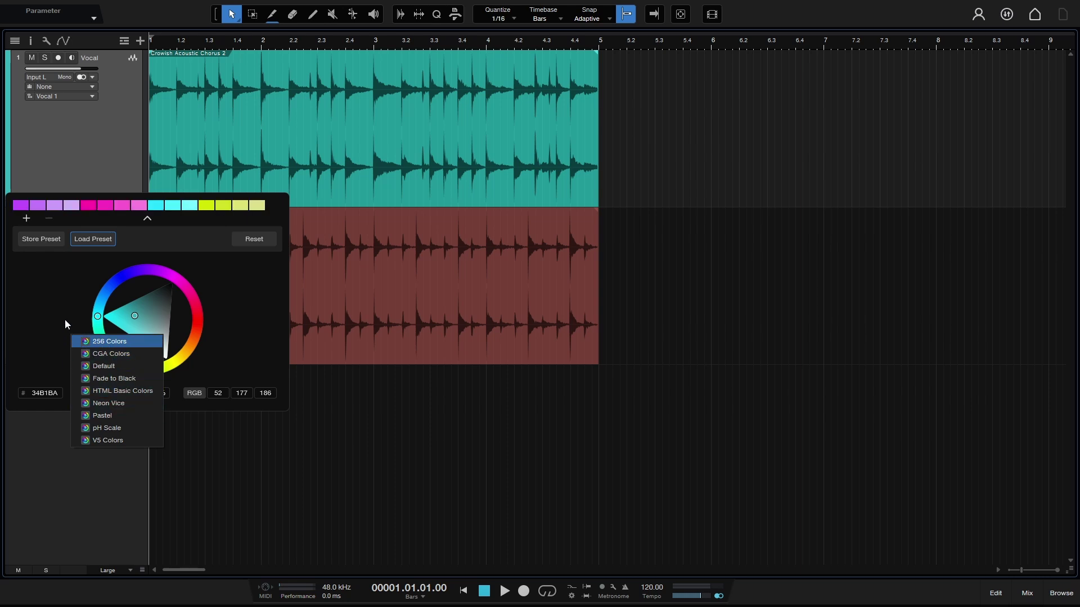
click(103, 416)
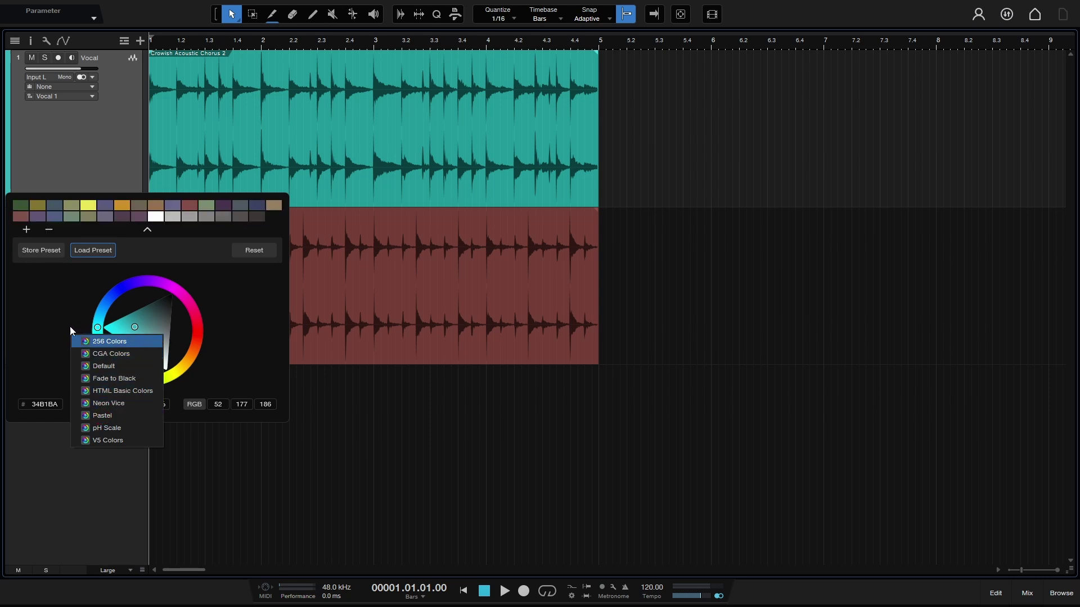
click(108, 366)
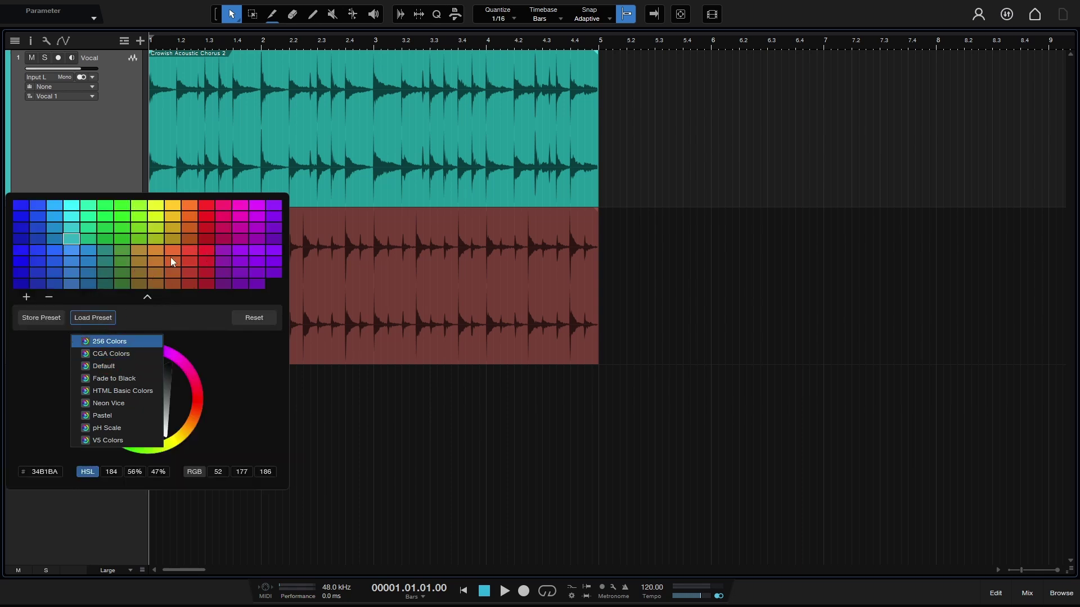
Colour the Vocal clip with the last purple swatch, then remove nine swatches from the palette's end
click(180, 309)
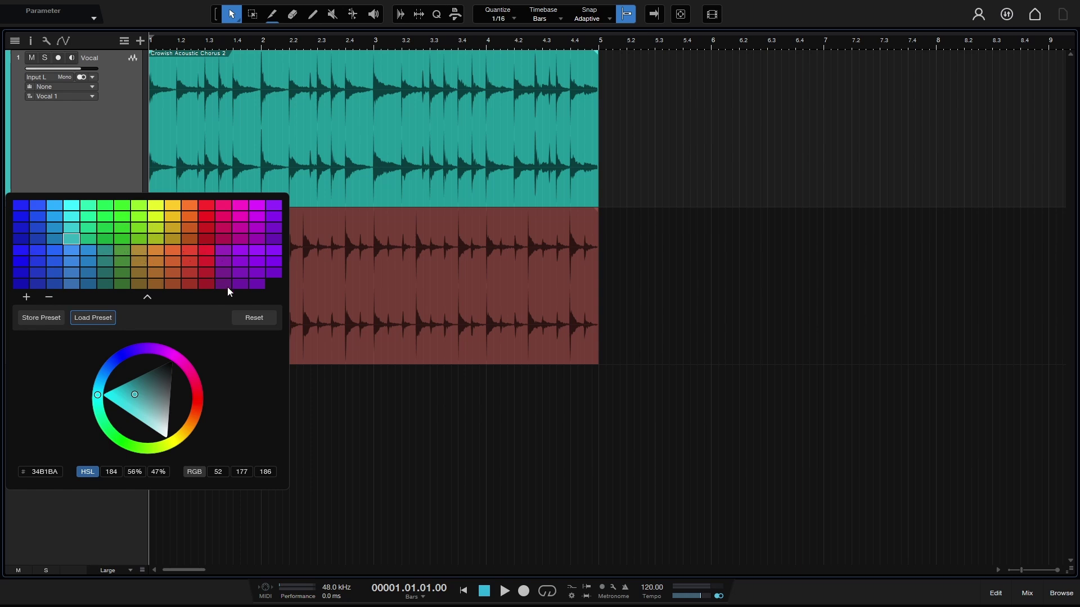
click(254, 285)
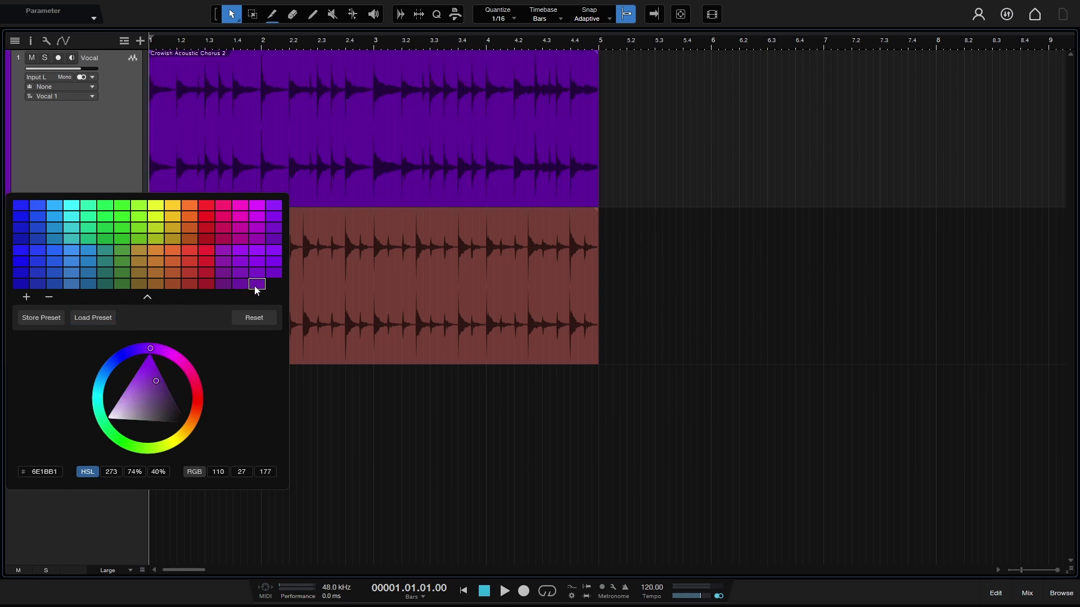
click(47, 299)
click(49, 297)
click(49, 297)
click(49, 296)
click(49, 296)
click(49, 296)
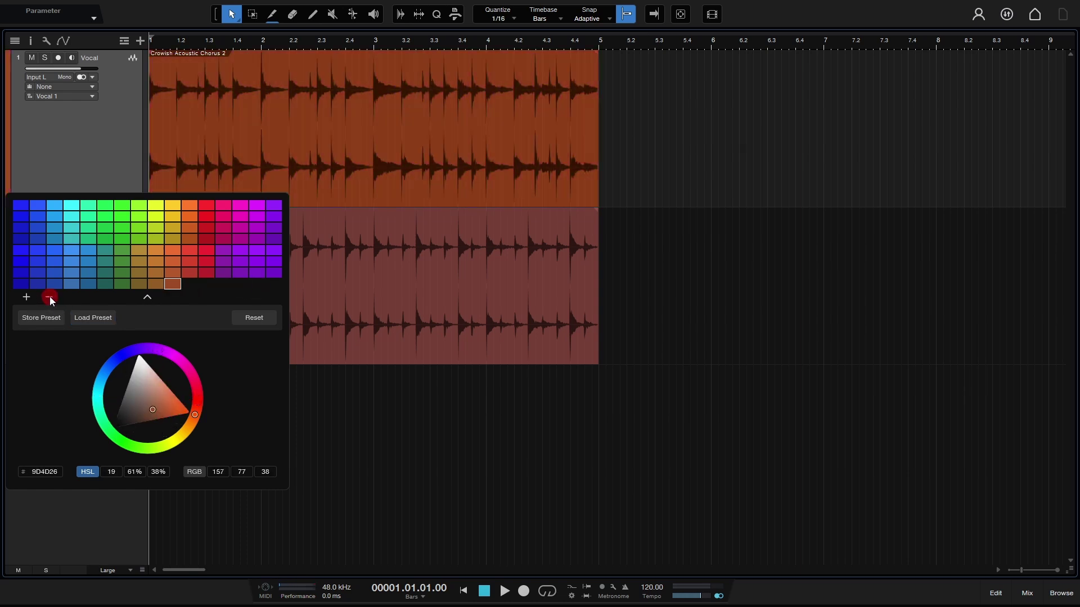
click(49, 296)
click(49, 296)
click(49, 295)
click(49, 296)
click(50, 296)
click(50, 296)
click(50, 296)
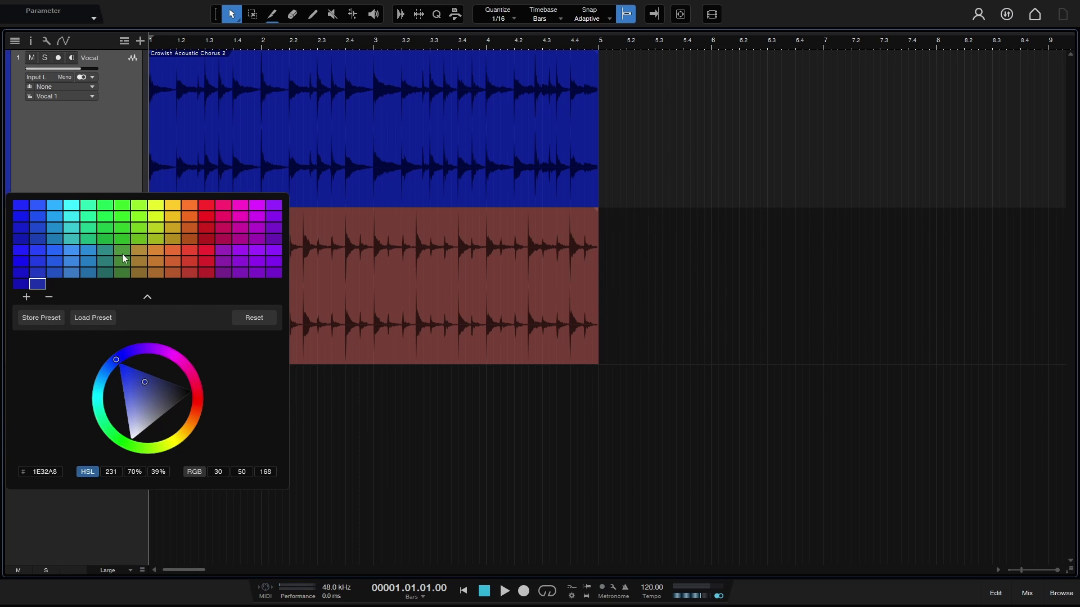
Add six new deep blue (1E32A8) swatches to the palette's last row
click(26, 296)
click(26, 297)
click(26, 297)
click(27, 296)
click(26, 296)
click(26, 297)
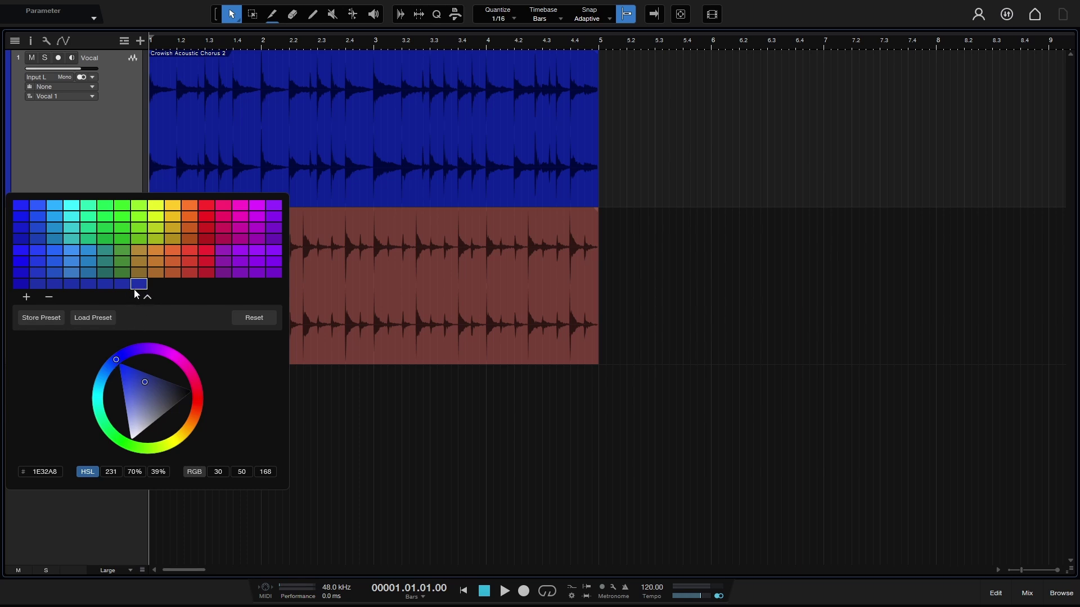
Adjust the colour wheel to a green and add it as a new palette swatch
drag(116, 359, 133, 450)
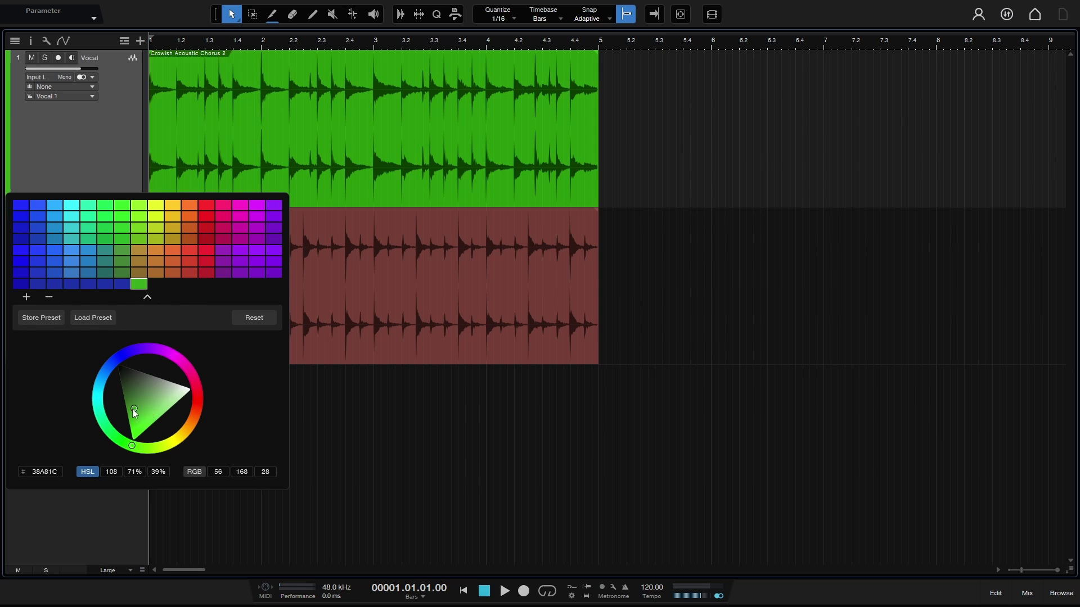
drag(134, 408, 136, 436)
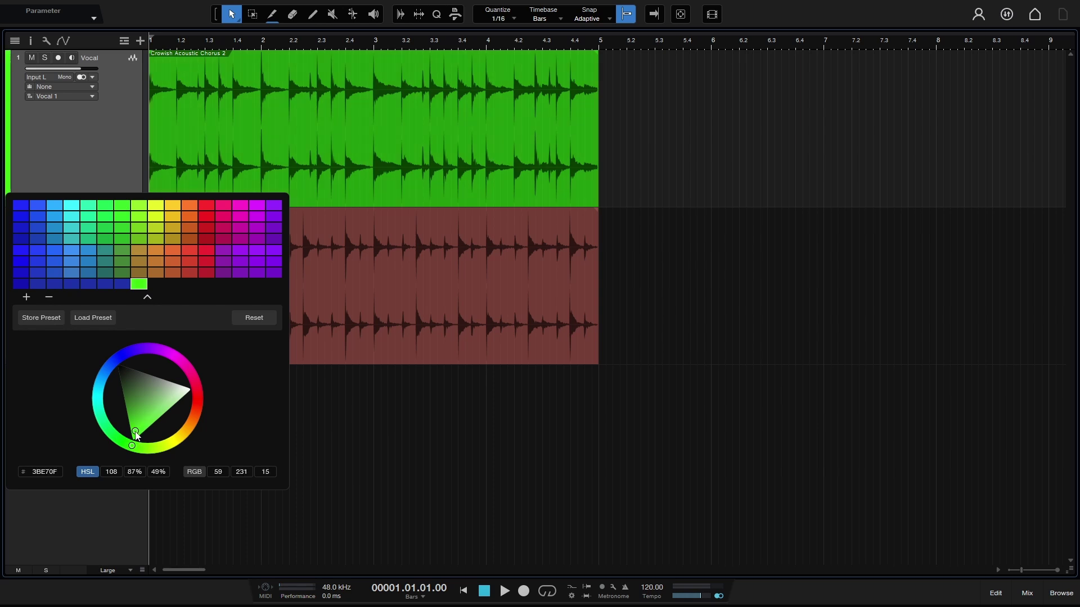
click(25, 299)
Add a red swatch, then shift the new colour's hue to bright blue (0F0BE7)
drag(132, 446, 204, 400)
click(25, 296)
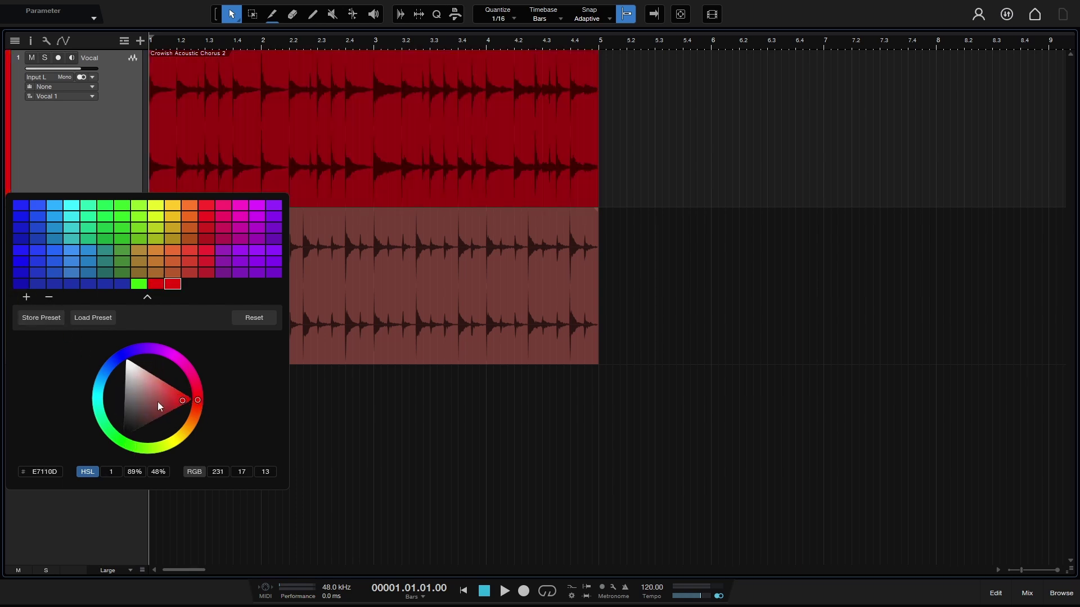
drag(198, 399, 122, 351)
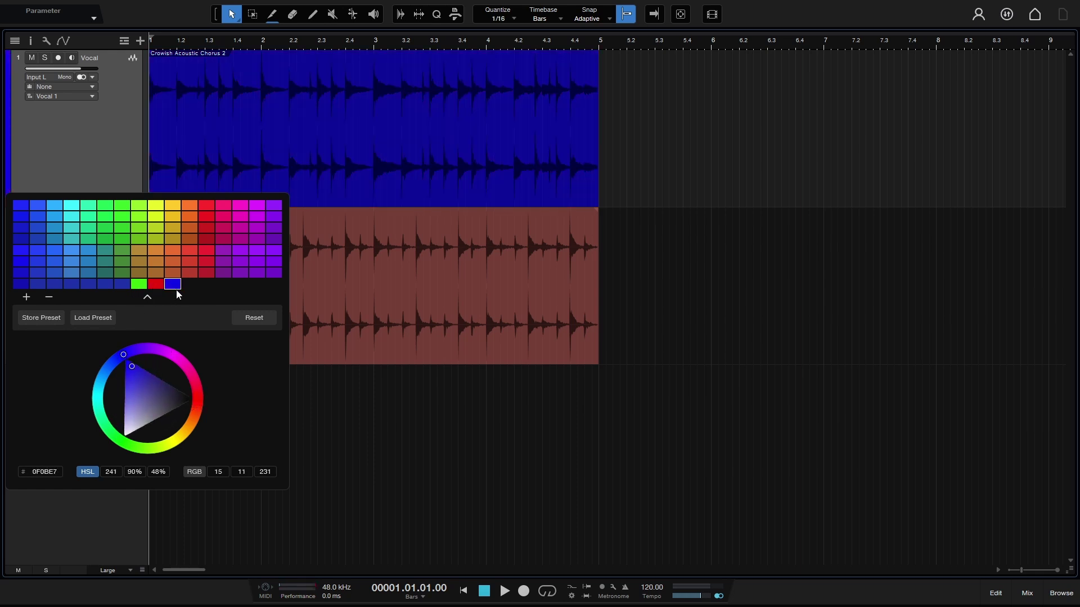
Store the palette as a preset named 'Tutorial' and confirm it appears in the preset list
click(47, 321)
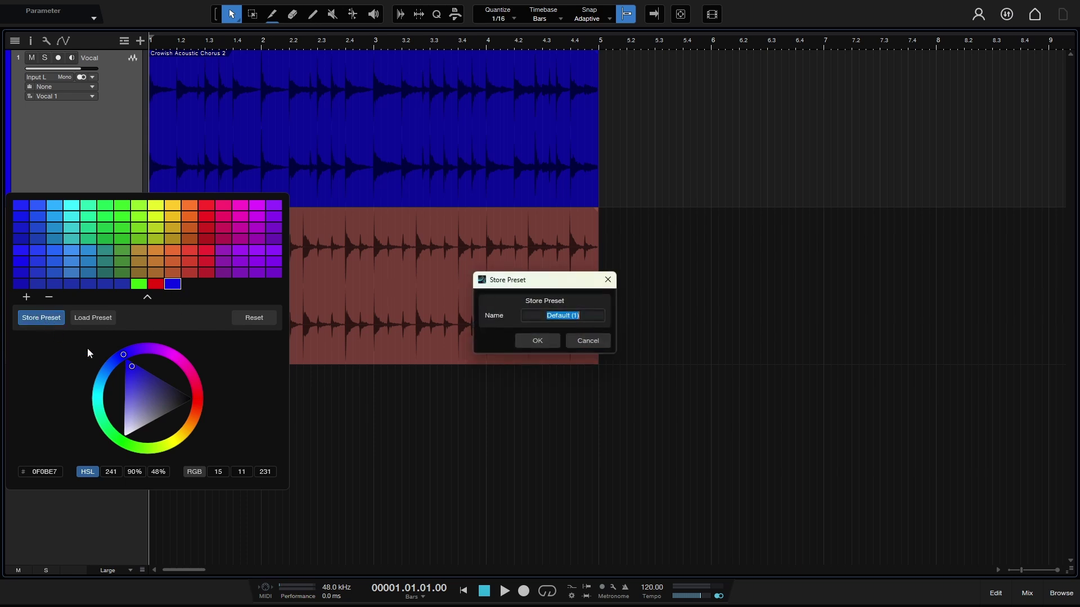
text(Tutorial)
key(Return)
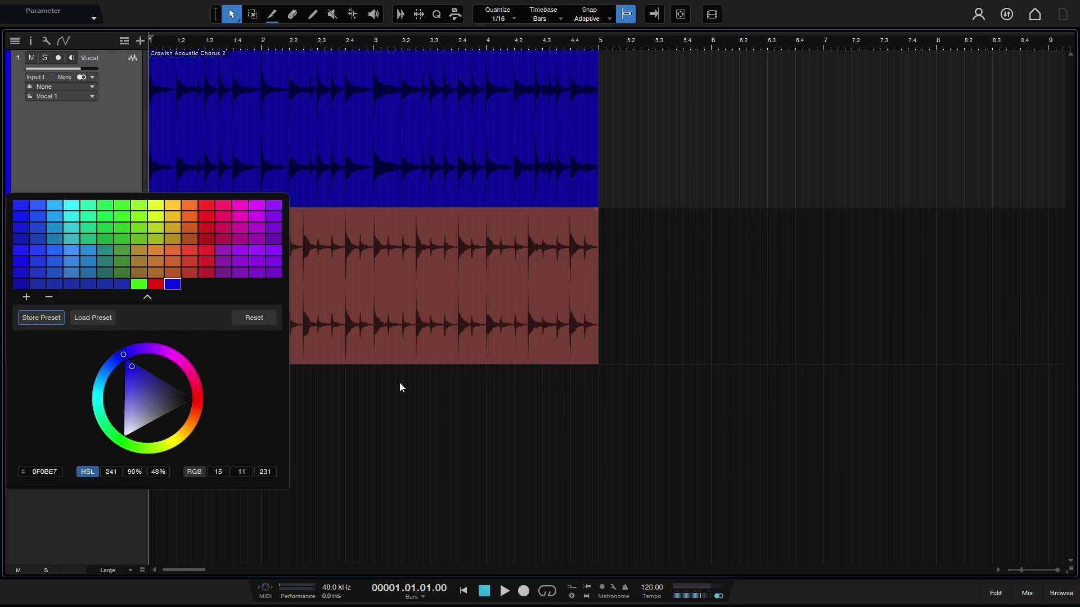
click(85, 318)
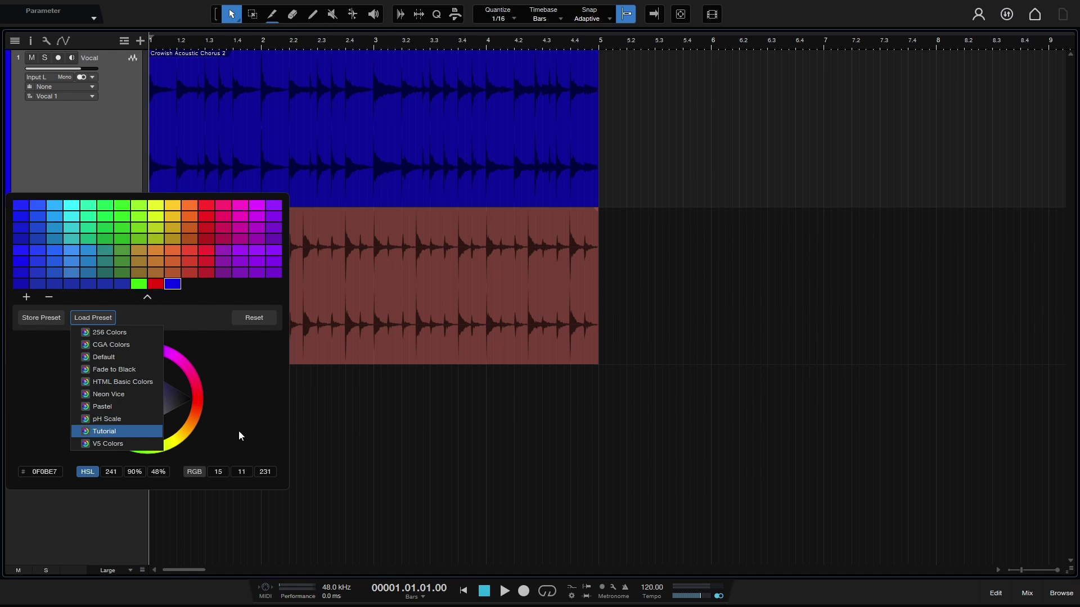
click(365, 428)
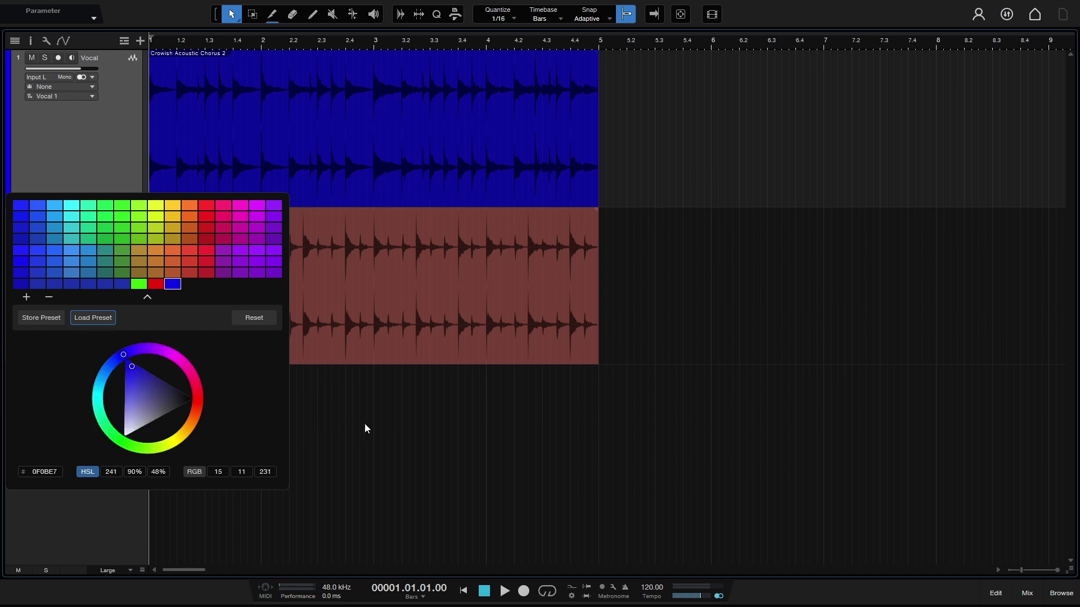